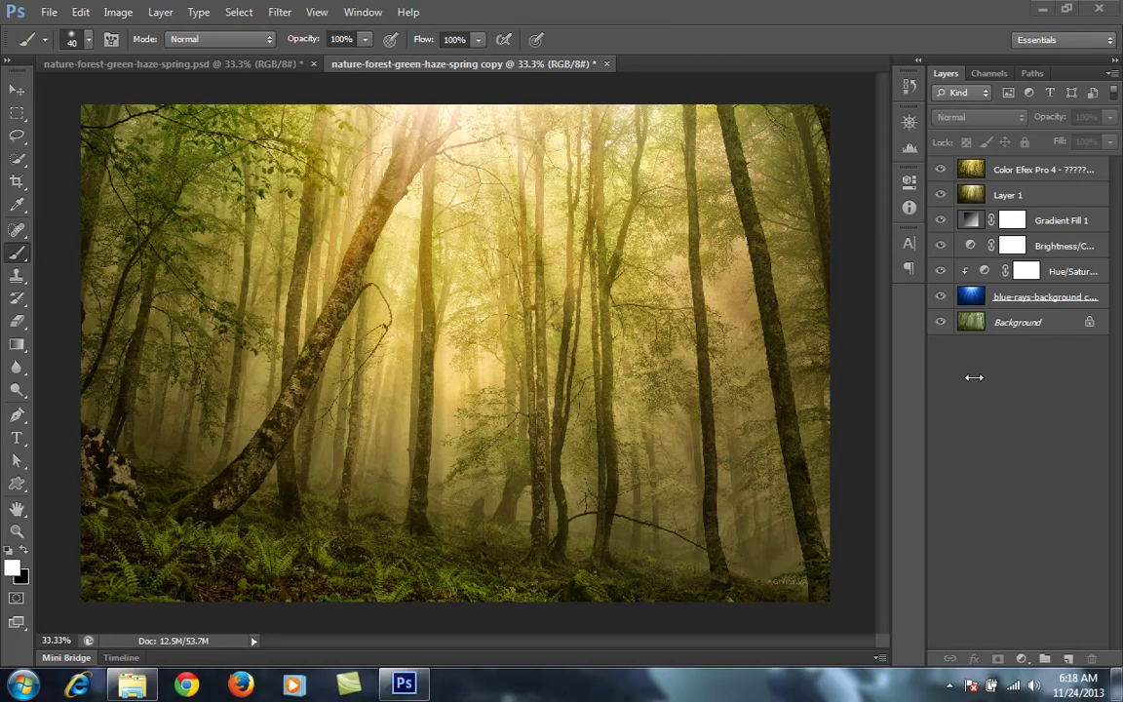
- Hide the layers above the original forest photo to compare, then turn them back on
left_click_drag(939, 296, 931, 137)
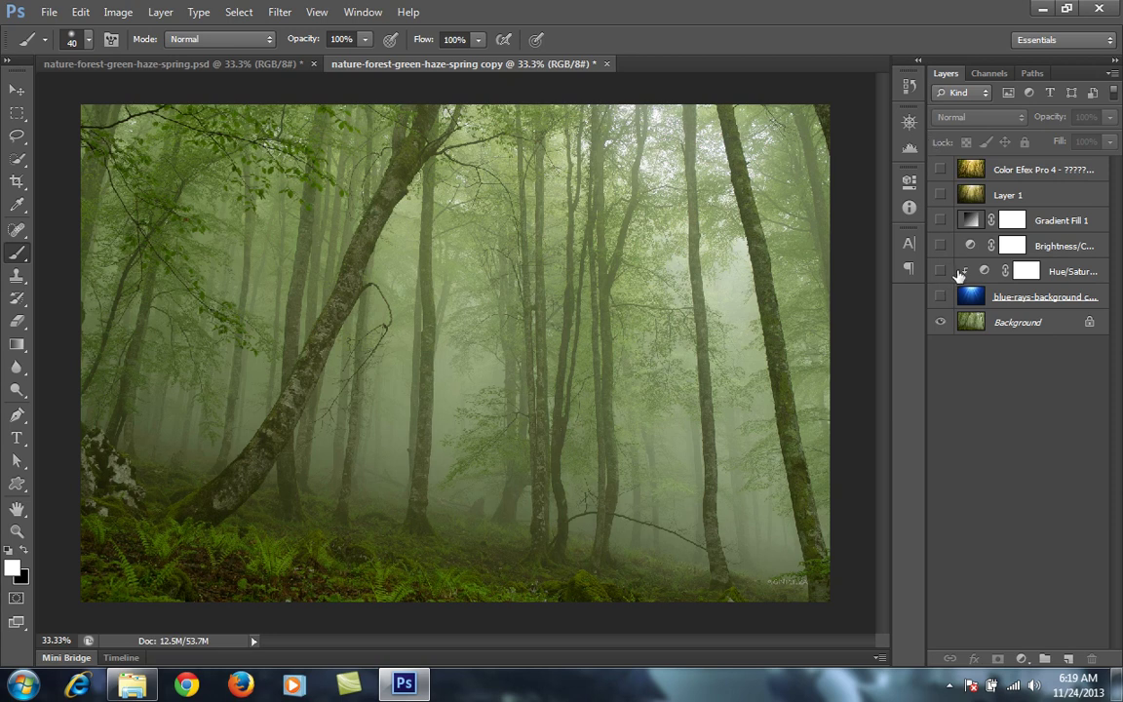
left_click(940, 296)
left_click_drag(940, 271, 941, 172)
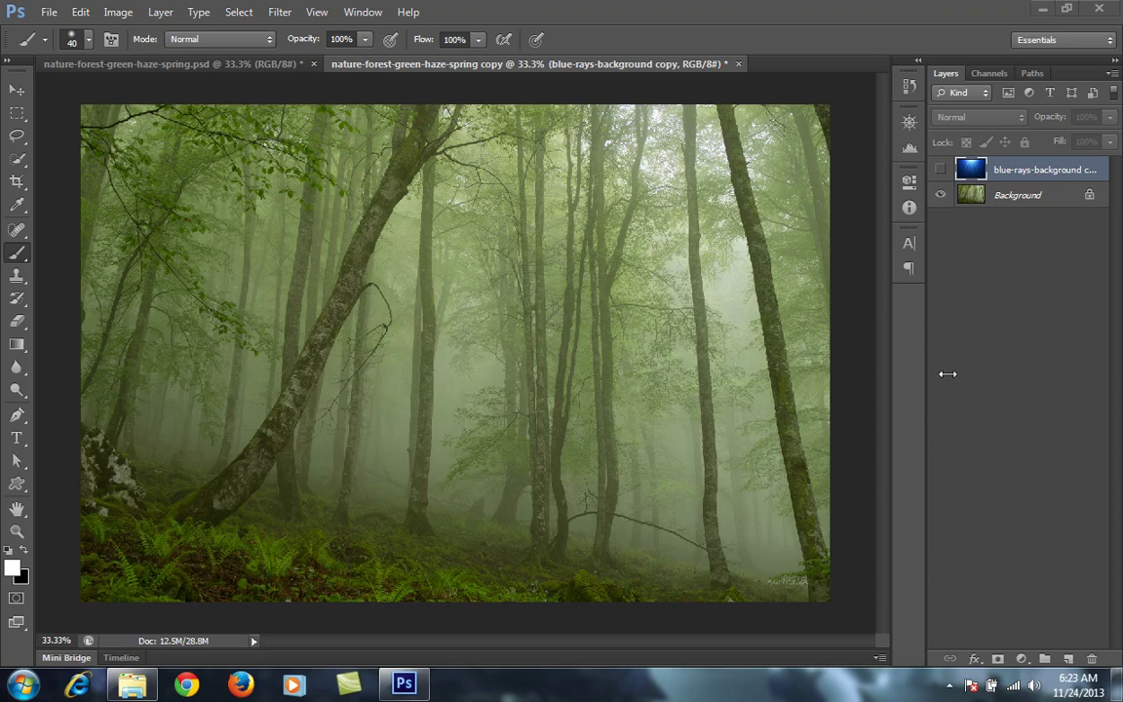
- Show the blue-rays-background copy layer over the forest and make it the active layer
left_click(1015, 197)
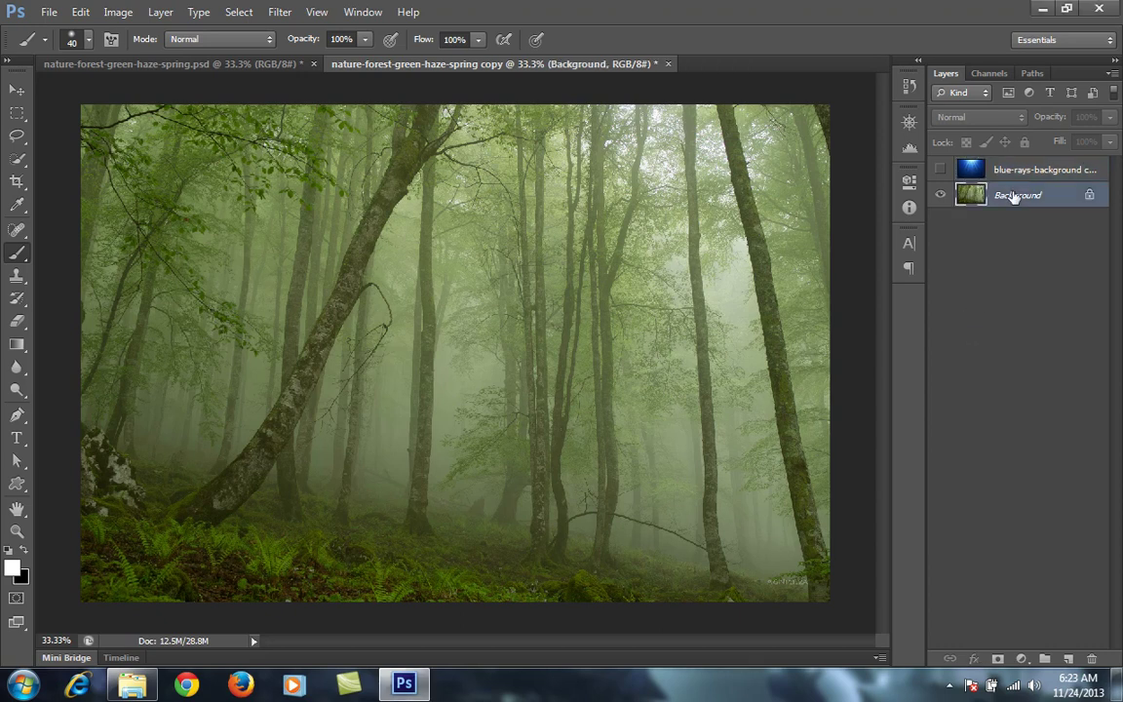
left_click(940, 170)
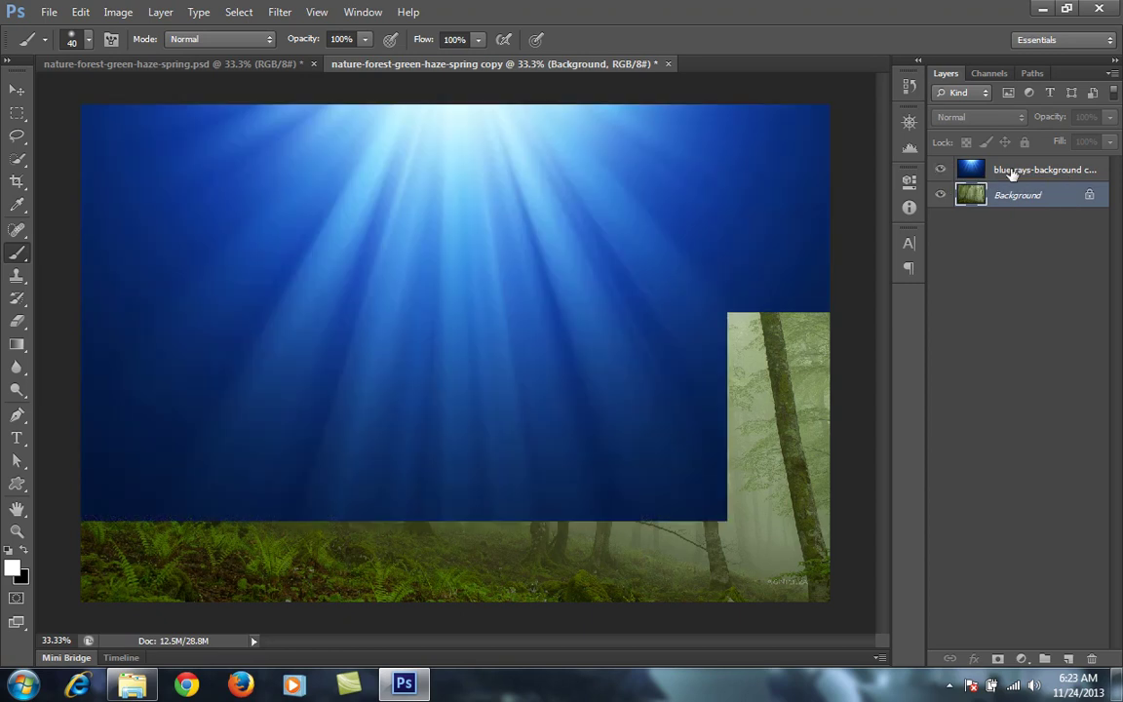
left_click(1013, 172)
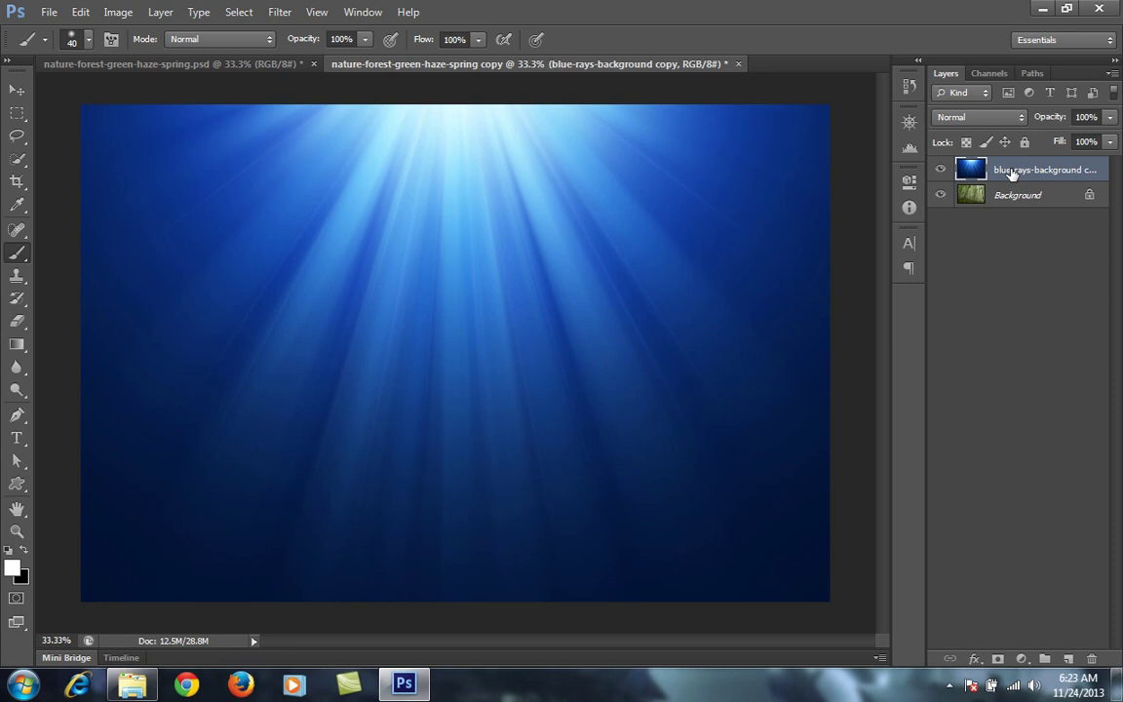
- Set the blue rays layer's blend mode to Hard Light
left_click(977, 119)
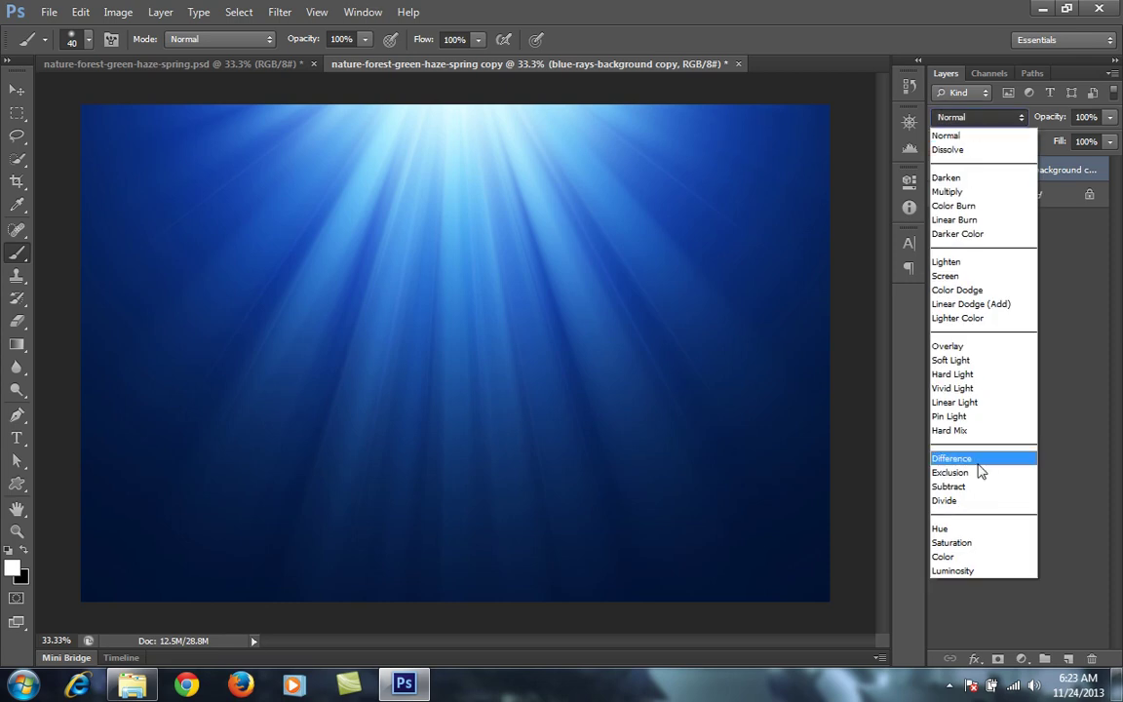
left_click(966, 375)
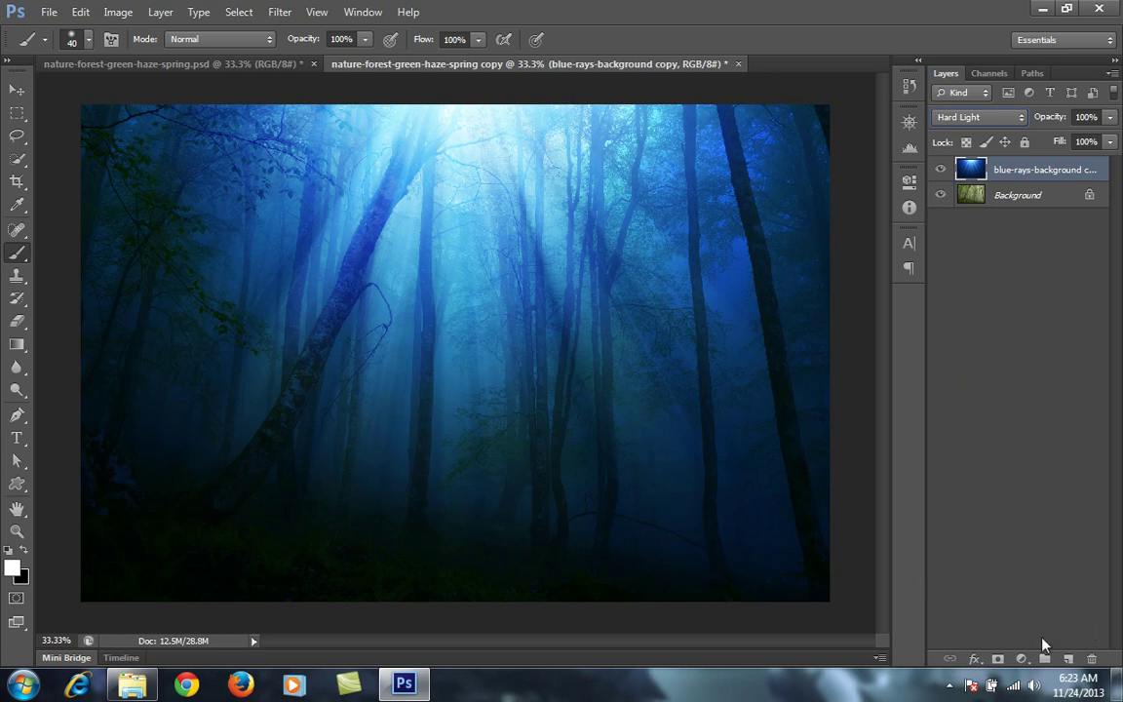
left_click(1022, 660)
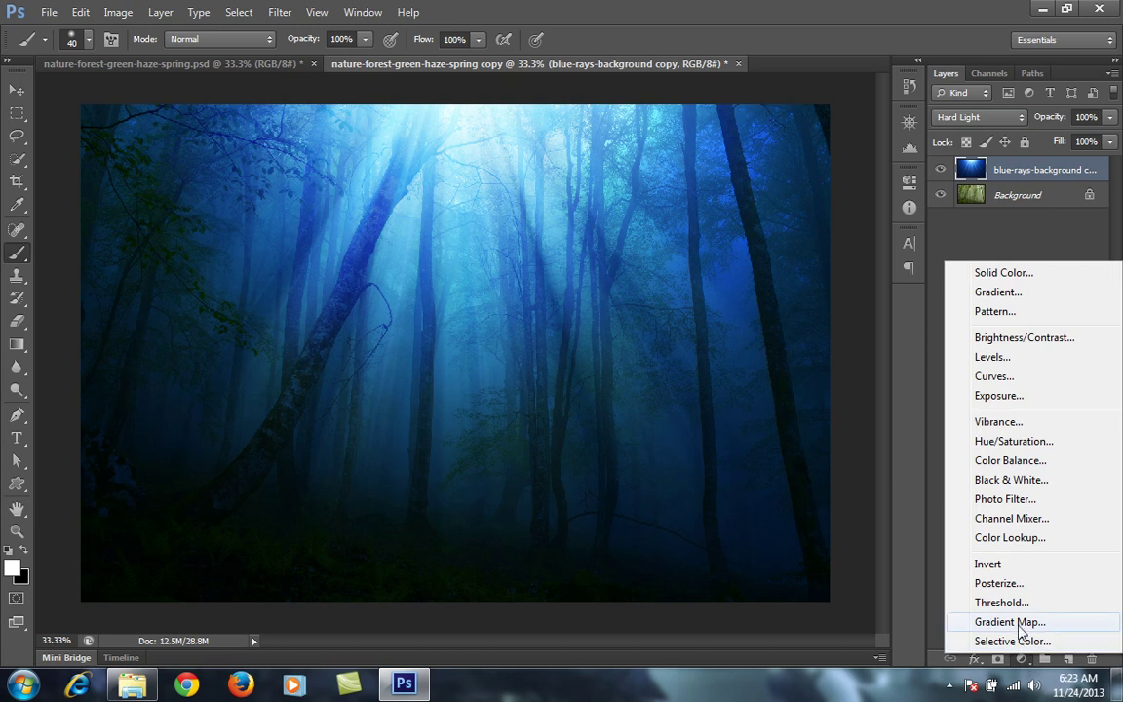
- Add a Hue/Saturation adjustment layer clipped to the blue rays layer
left_click(1024, 442)
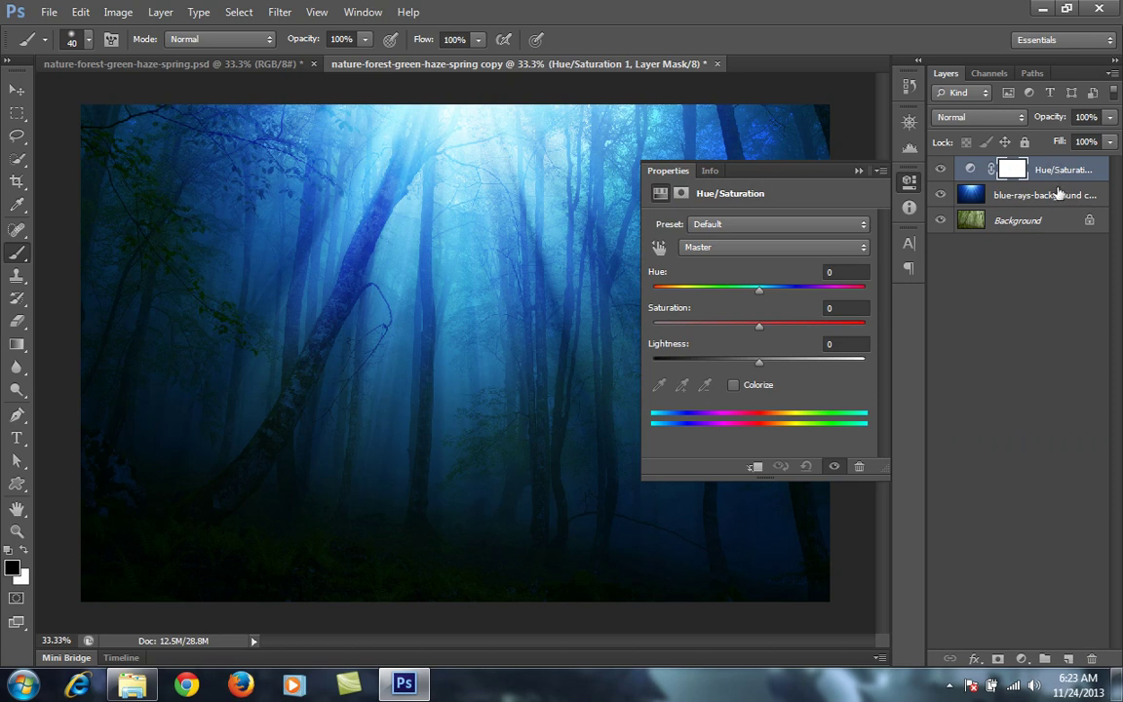
left_click_drag(1070, 190, 1069, 179)
left_click_drag(1068, 178, 1061, 180)
left_click_drag(1061, 180, 1063, 180)
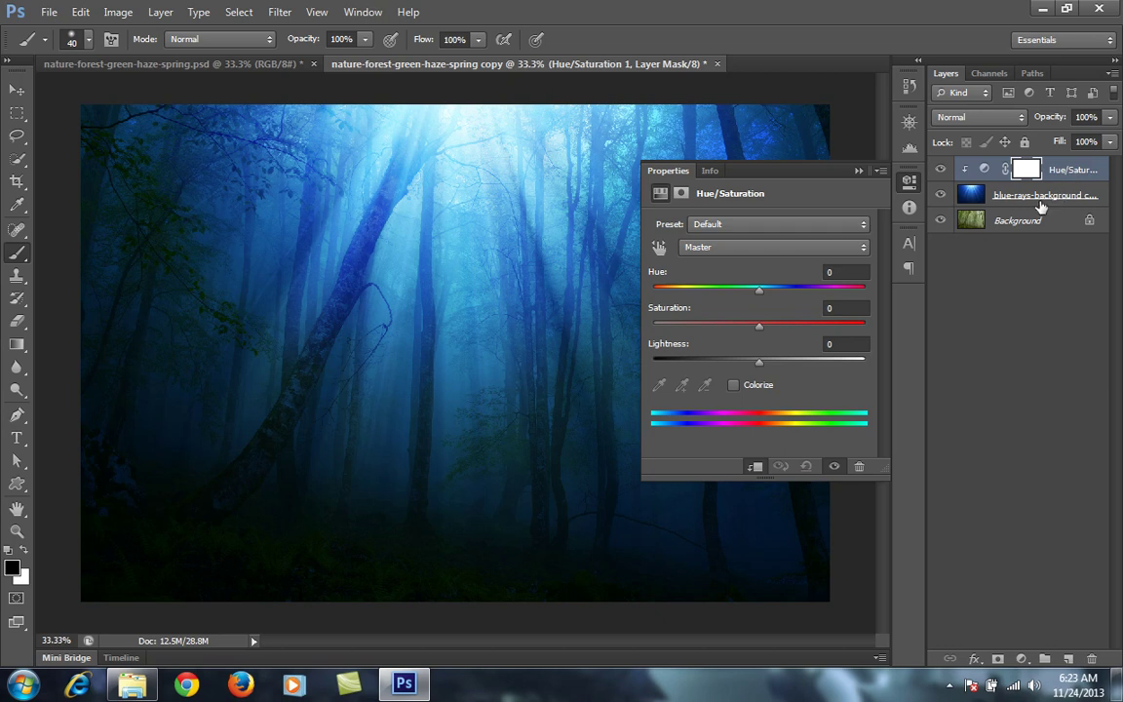
- Set the Hue/Saturation to Saturation -82 and Hue +89 for a pinkish tint
left_click_drag(759, 332, 653, 336)
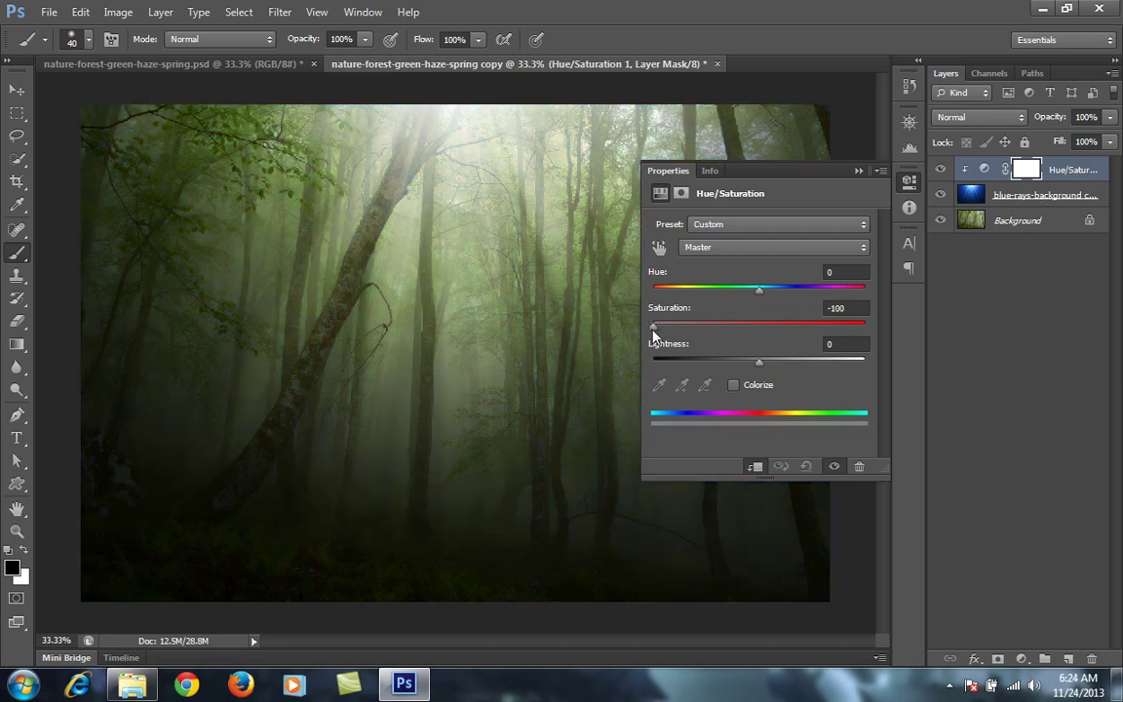
left_click_drag(760, 296, 804, 301)
left_click_drag(654, 328, 671, 327)
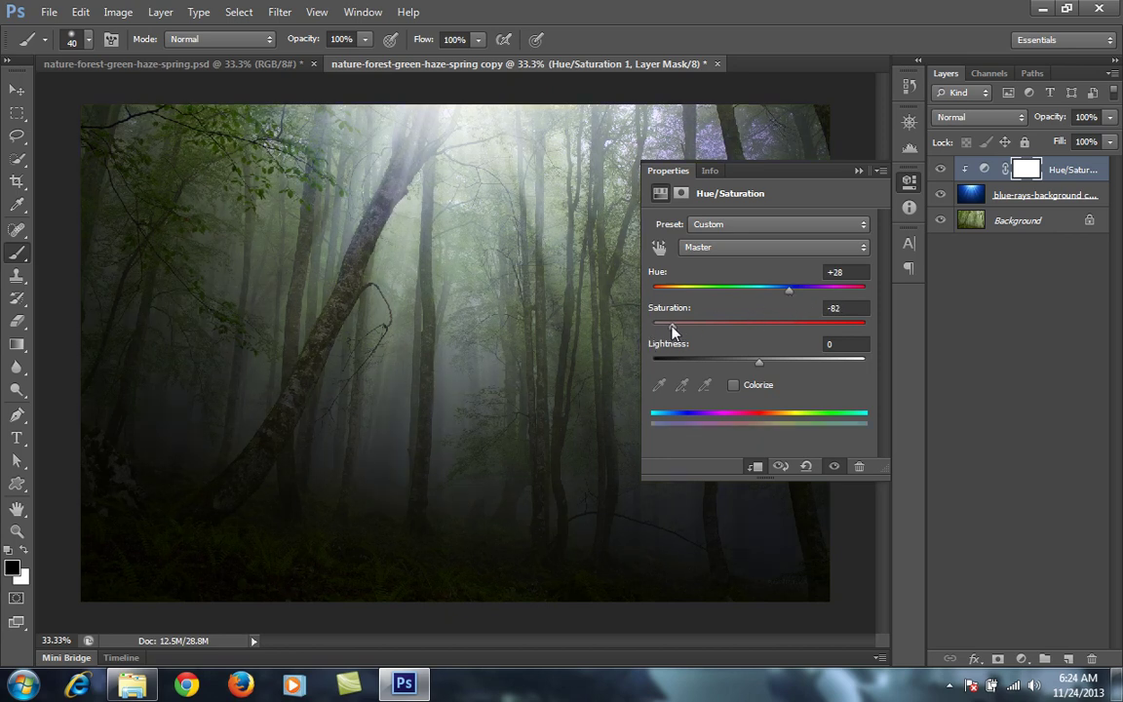
left_click(829, 290)
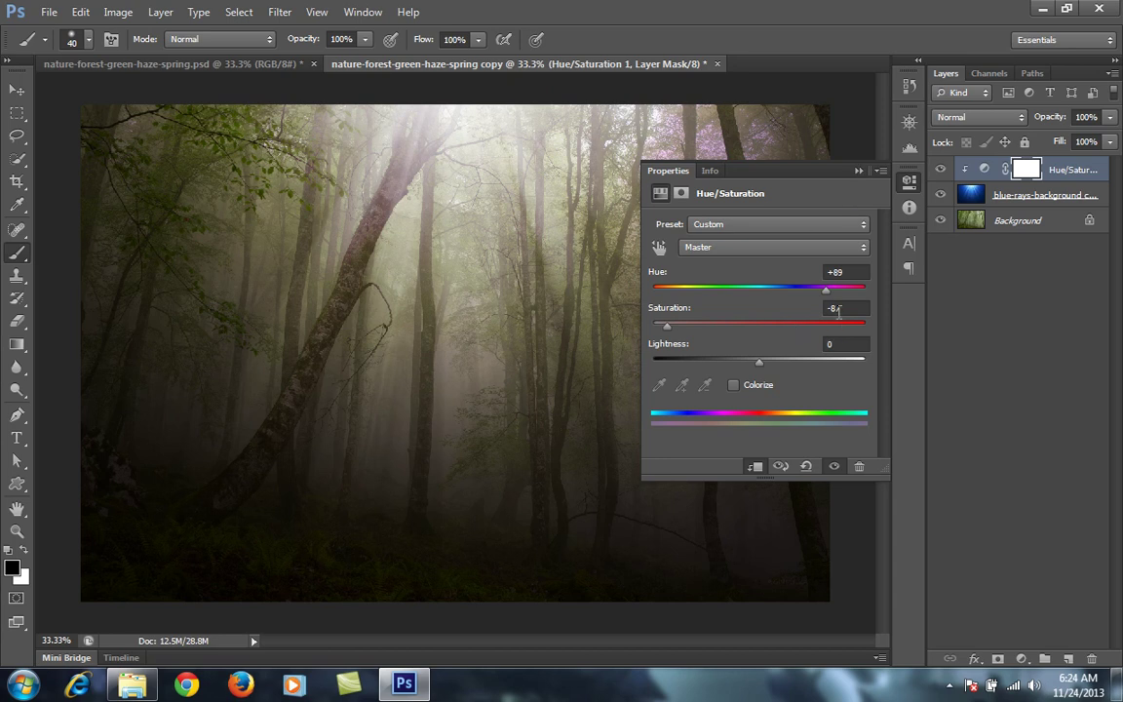
left_click(859, 171)
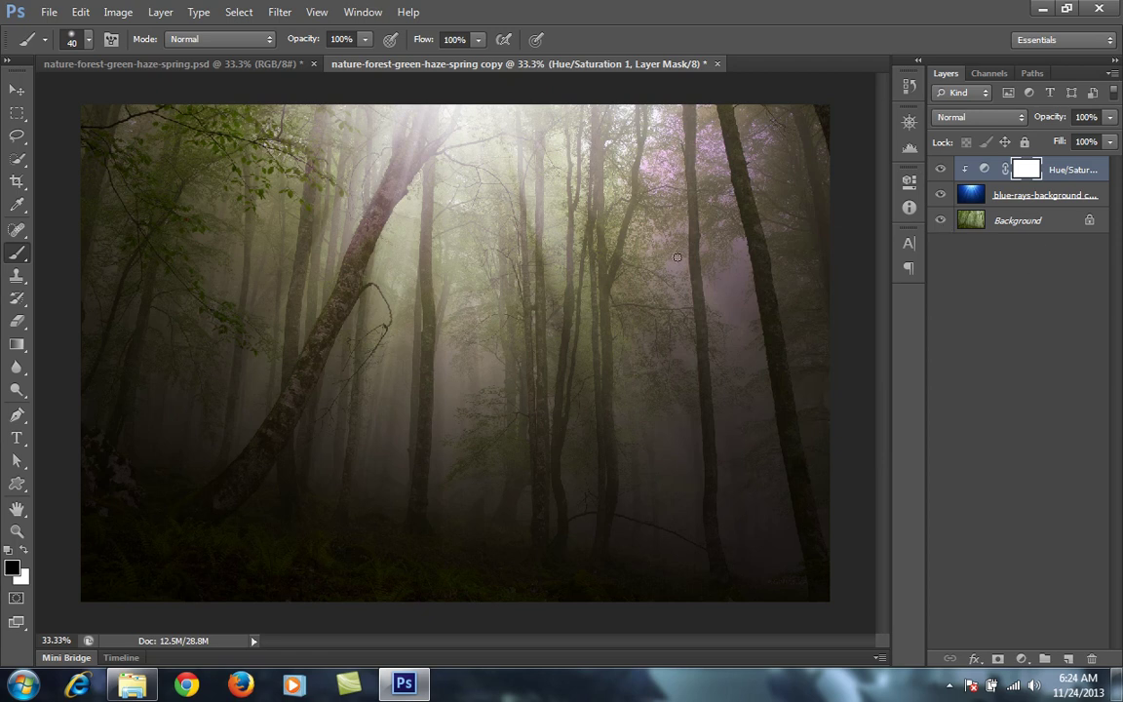
left_click(1021, 659)
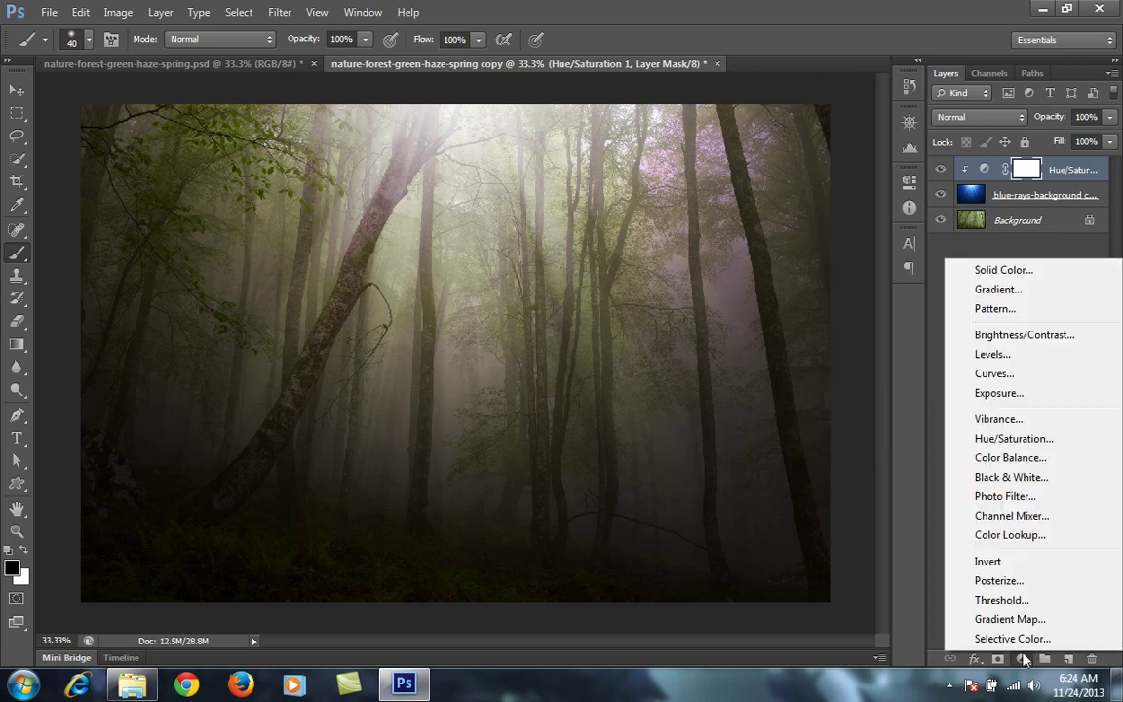
- Add a Brightness/Contrast layer at brightness 7, contrast 36, then add a Gradient fill layer
left_click(1019, 337)
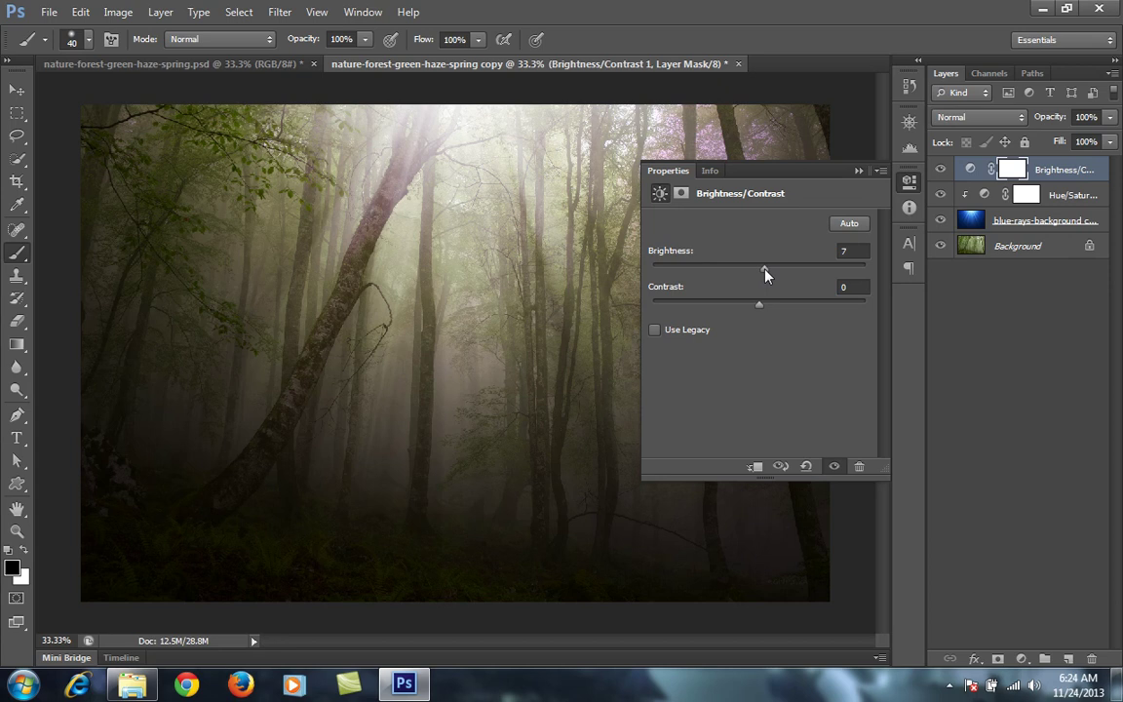
left_click_drag(765, 305, 796, 310)
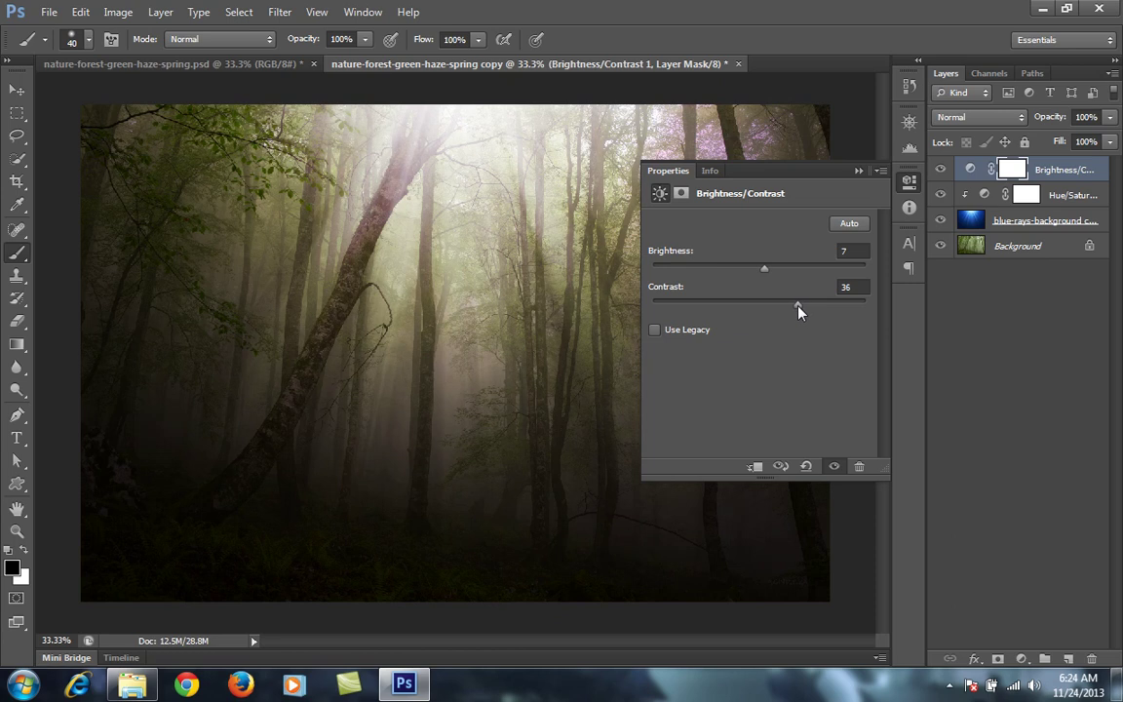
left_click(859, 171)
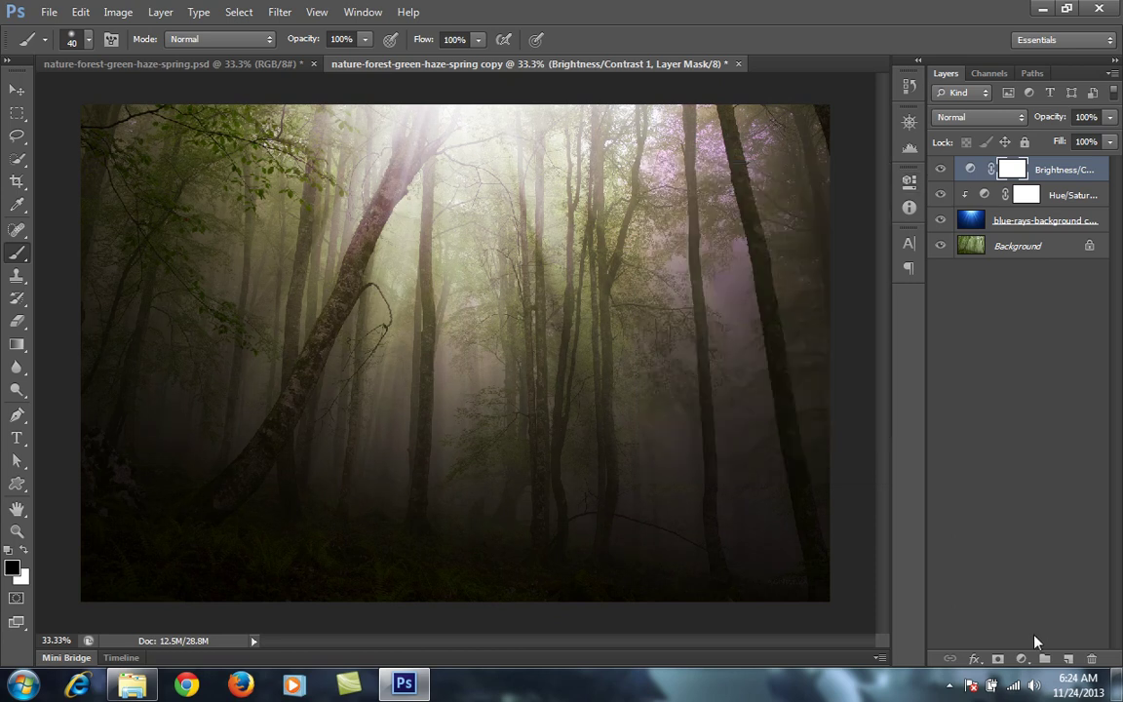
left_click(1022, 659)
left_click(942, 295)
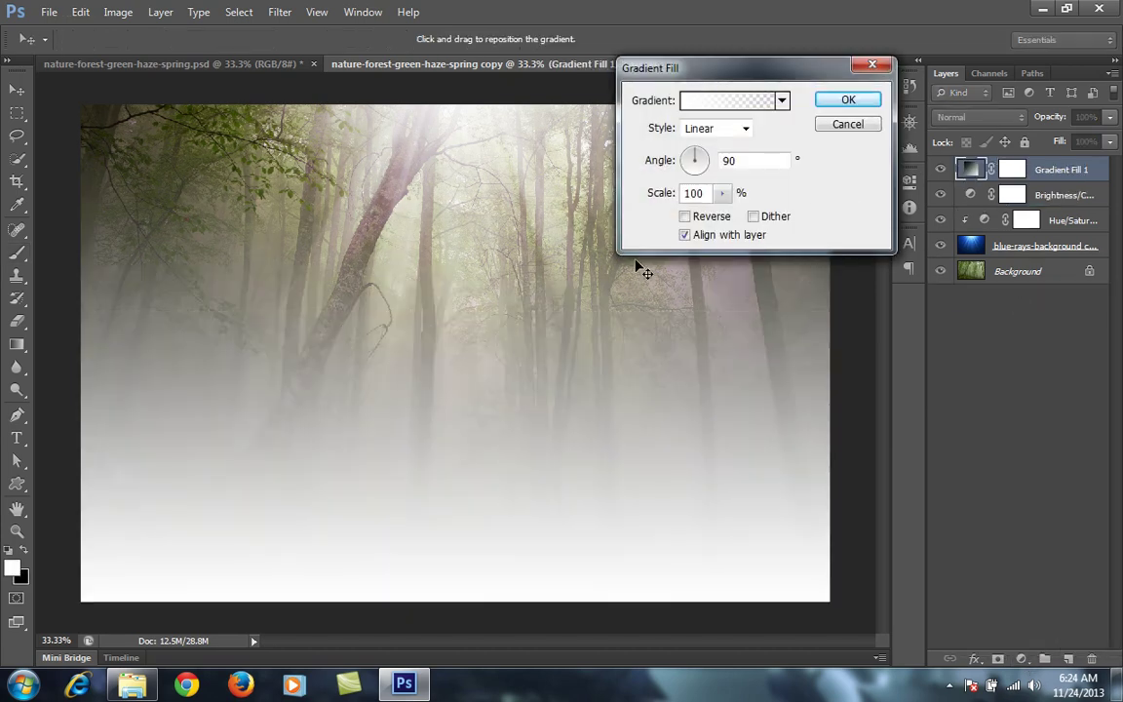
- Accept the gradient fill, blend it in Soft Light and lower its opacity to 90%
left_click(848, 102)
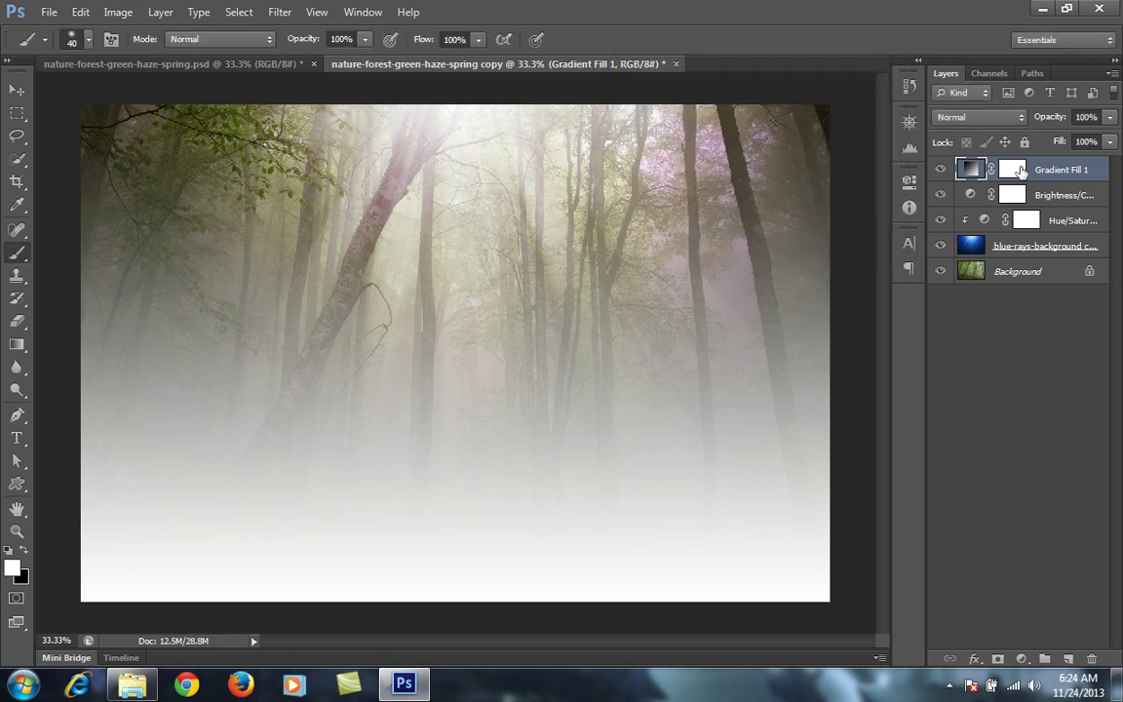
left_click(1005, 119)
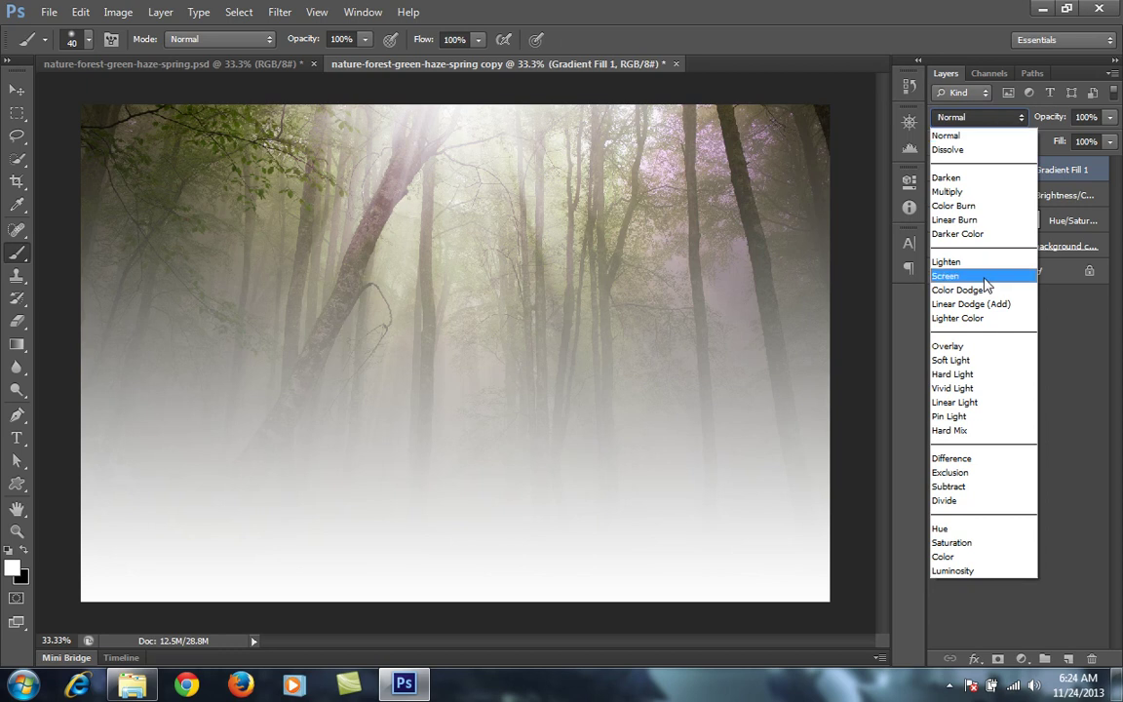
left_click(975, 363)
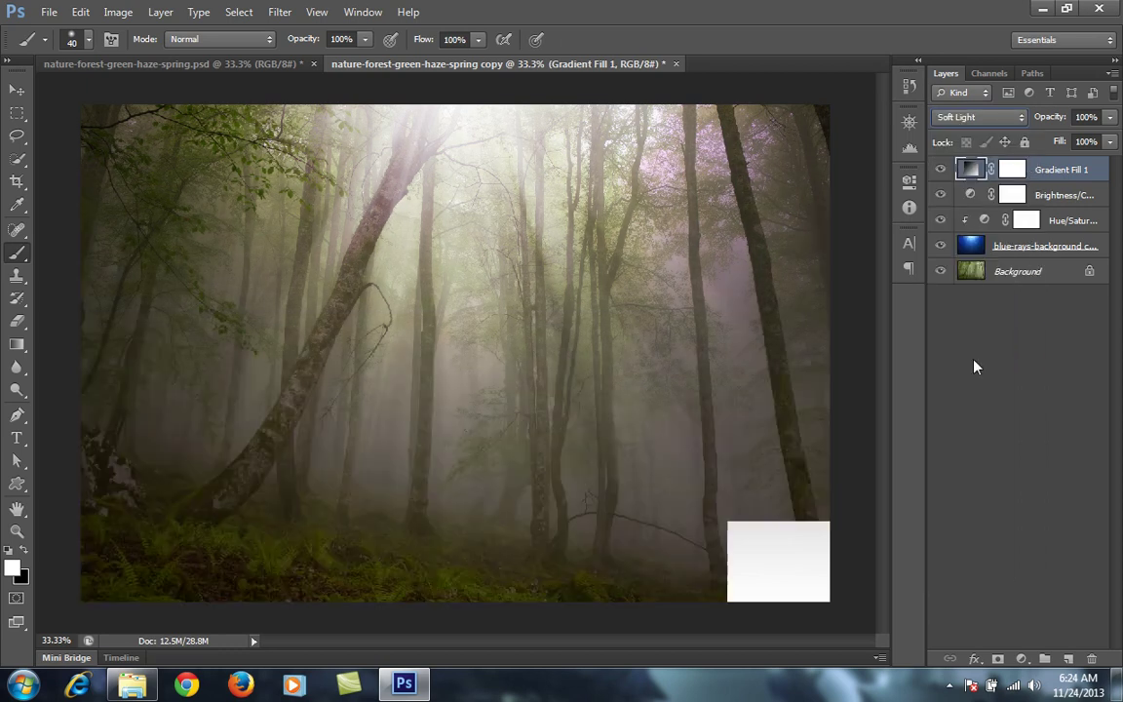
left_click(940, 171)
left_click(940, 170)
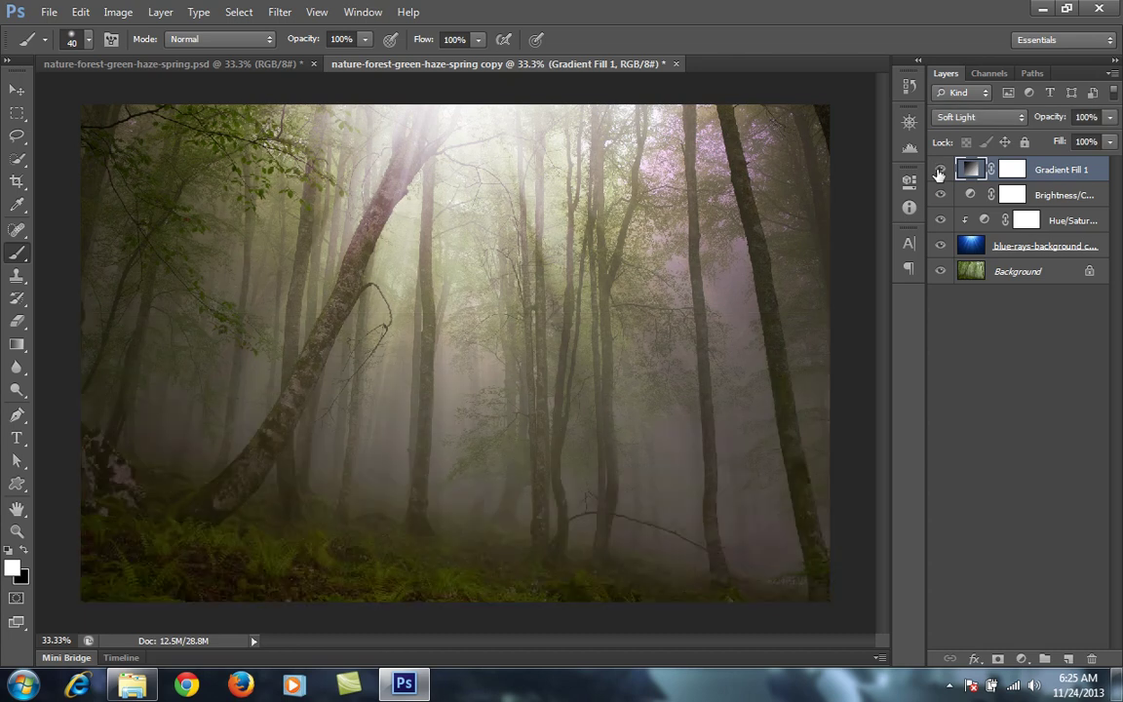
left_click_drag(1048, 118, 1034, 119)
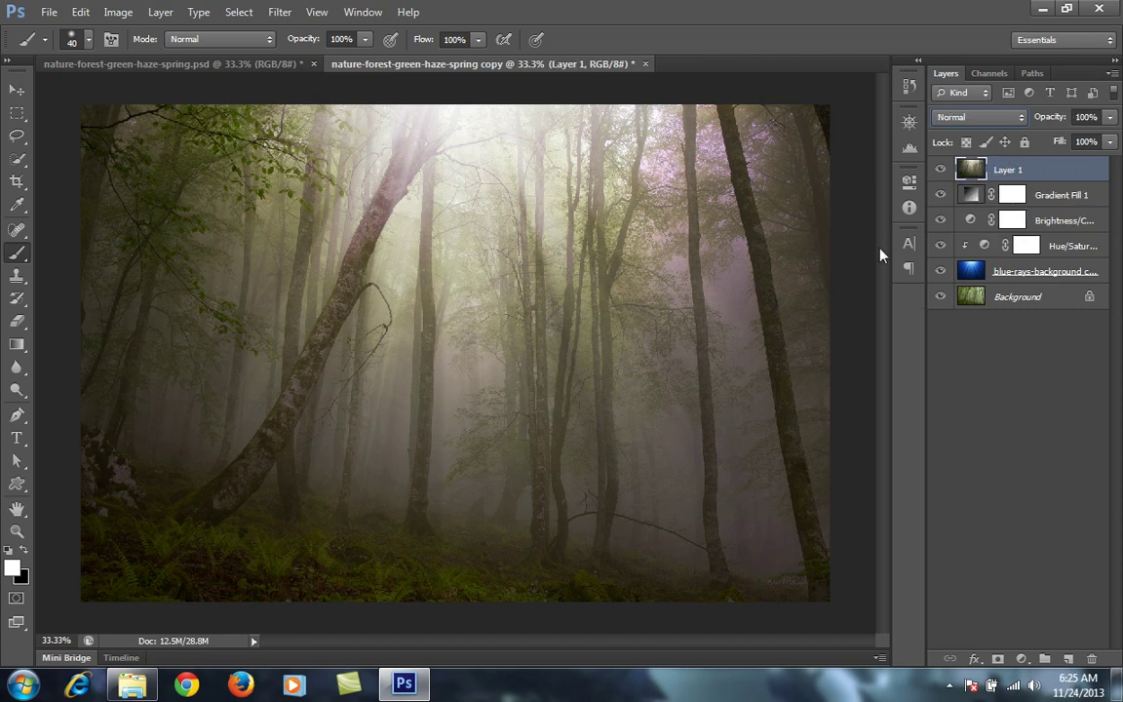
- Launch Color Efex Pro 4 from the Filter menu on the merged layer
left_click(280, 12)
mouse_move(418, 381)
left_click(515, 380)
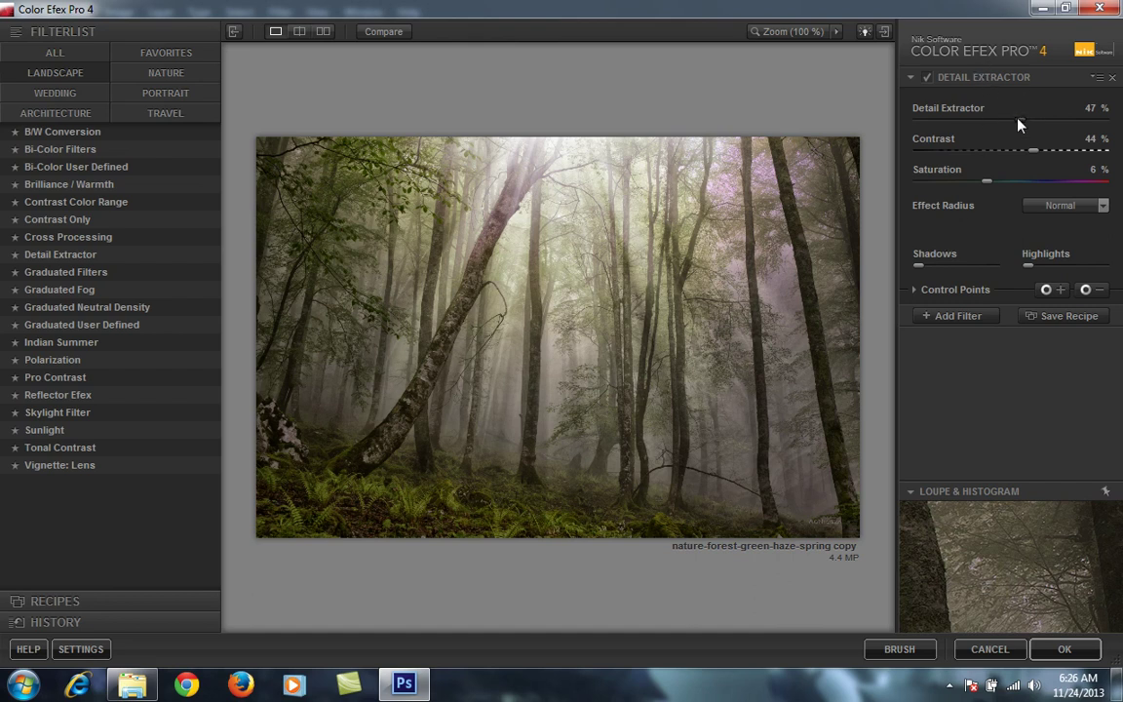
- Lower Detail Extractor to 35% with less contrast, adjust saturation, and add Brilliance / Warmth
left_click_drag(1018, 124, 995, 124)
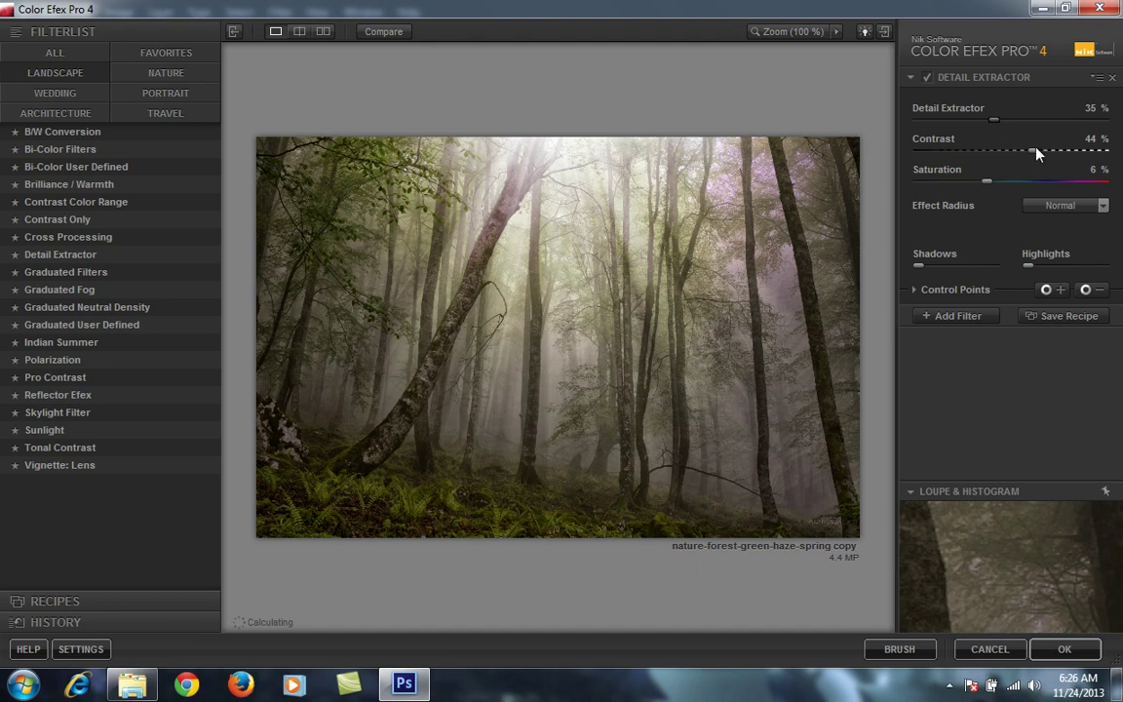
left_click_drag(1036, 158, 1023, 158)
left_click_drag(996, 188, 1022, 189)
left_click(961, 317)
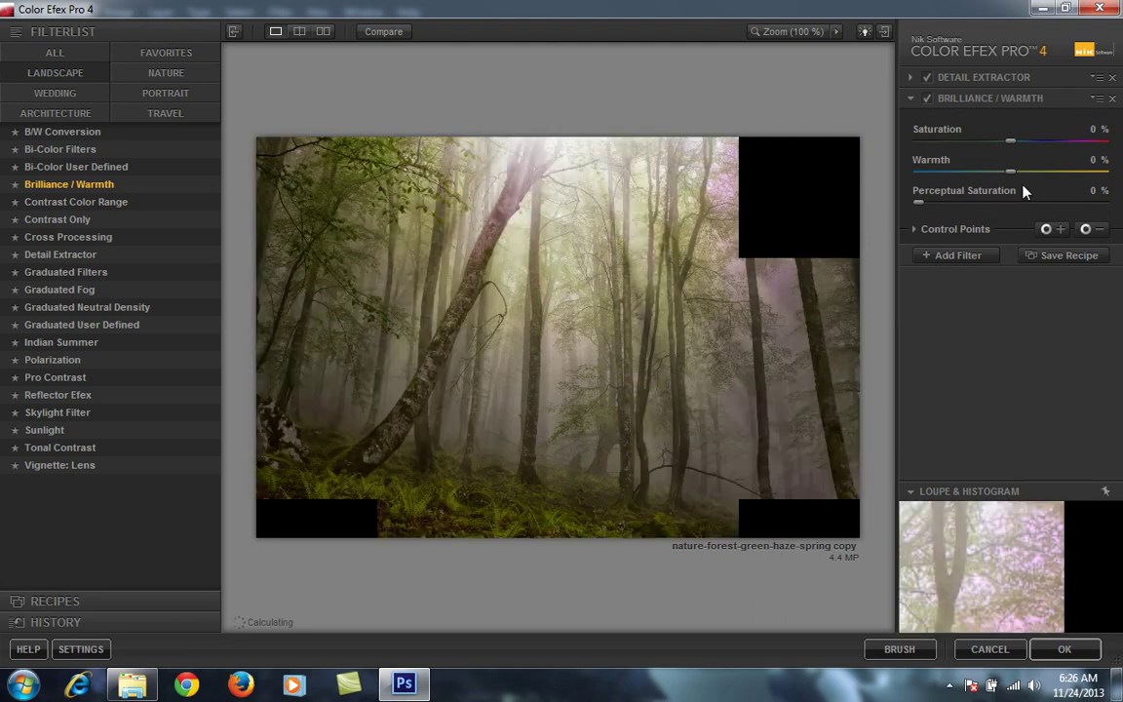
- Set Brilliance / Warmth to 28% Warmth and 10% Saturation, then apply back to Photoshop
left_click_drag(1020, 173, 1035, 174)
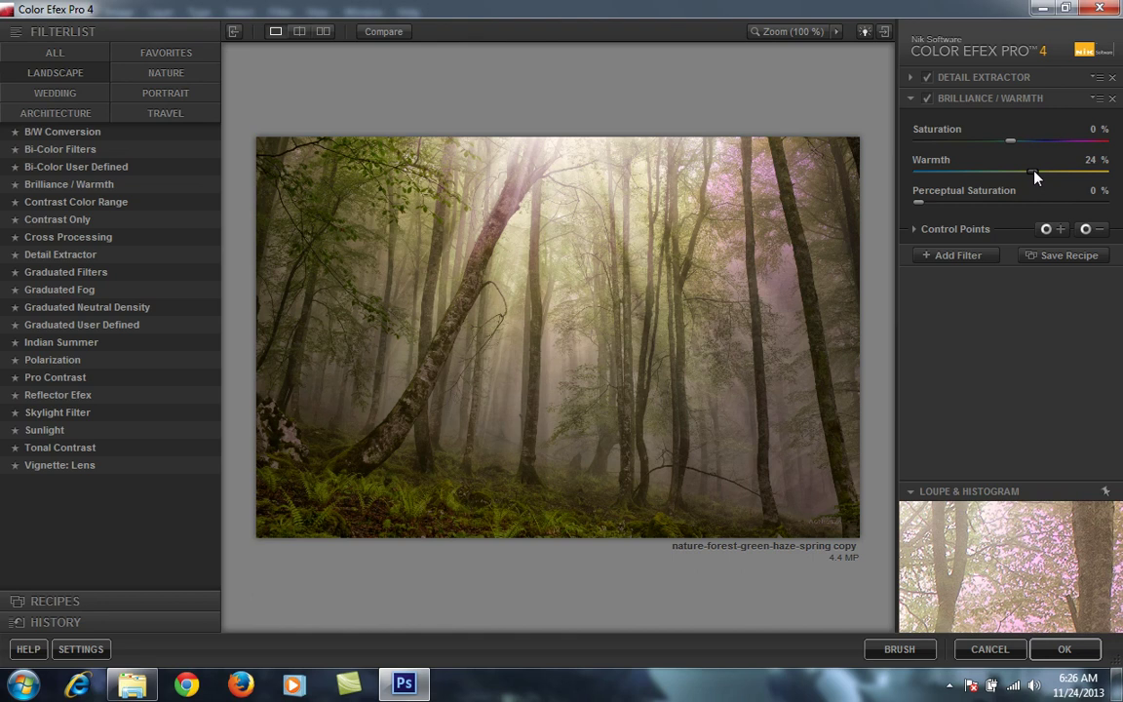
left_click_drag(1035, 173, 1040, 175)
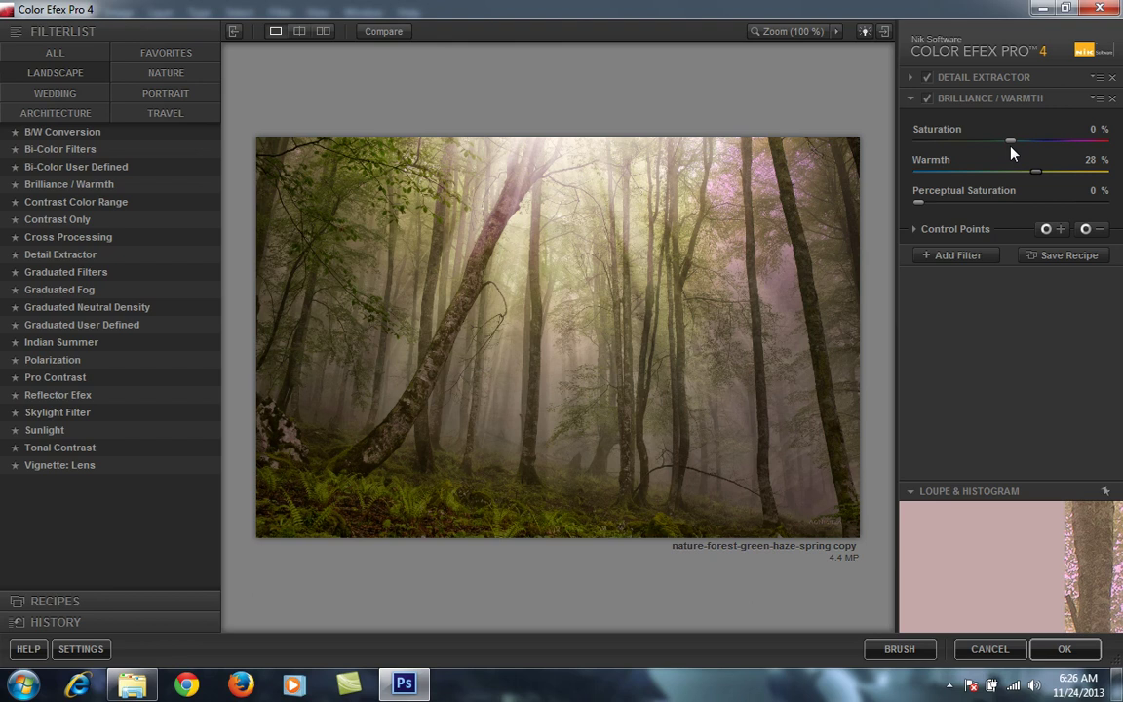
left_click_drag(1012, 141, 1020, 142)
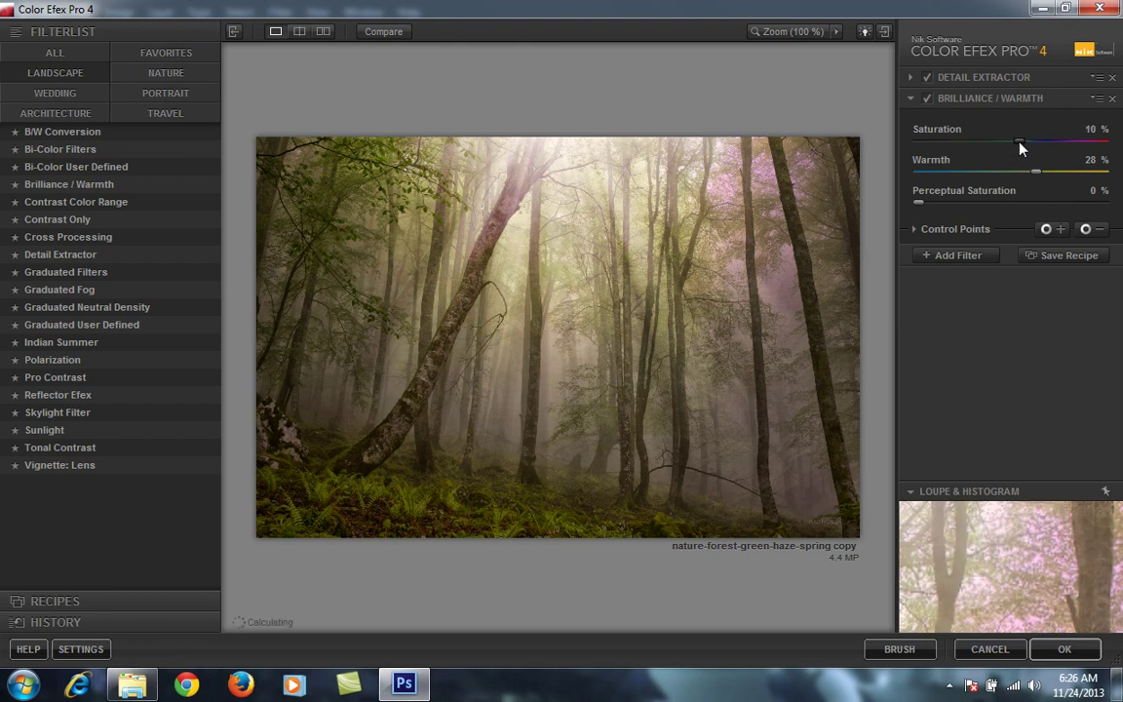
left_click(1063, 649)
key("x")
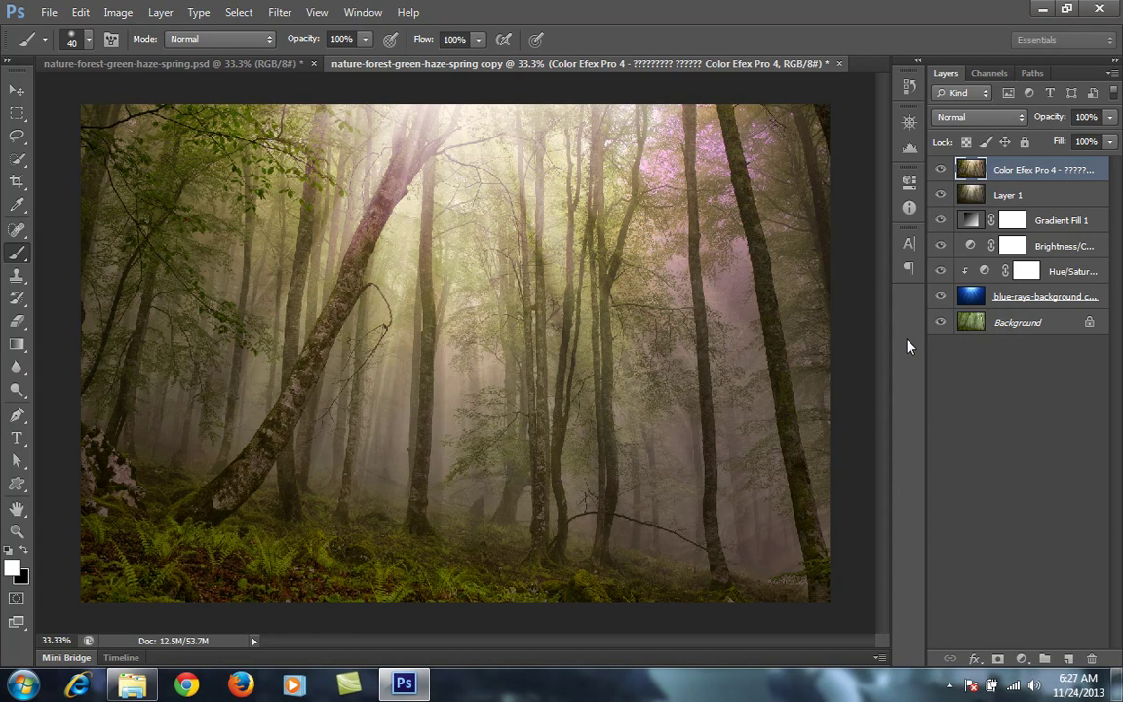
- Hide all edit layers above Background to view the original, then show them again
left_click(941, 297)
left_click_drag(941, 271, 944, 172)
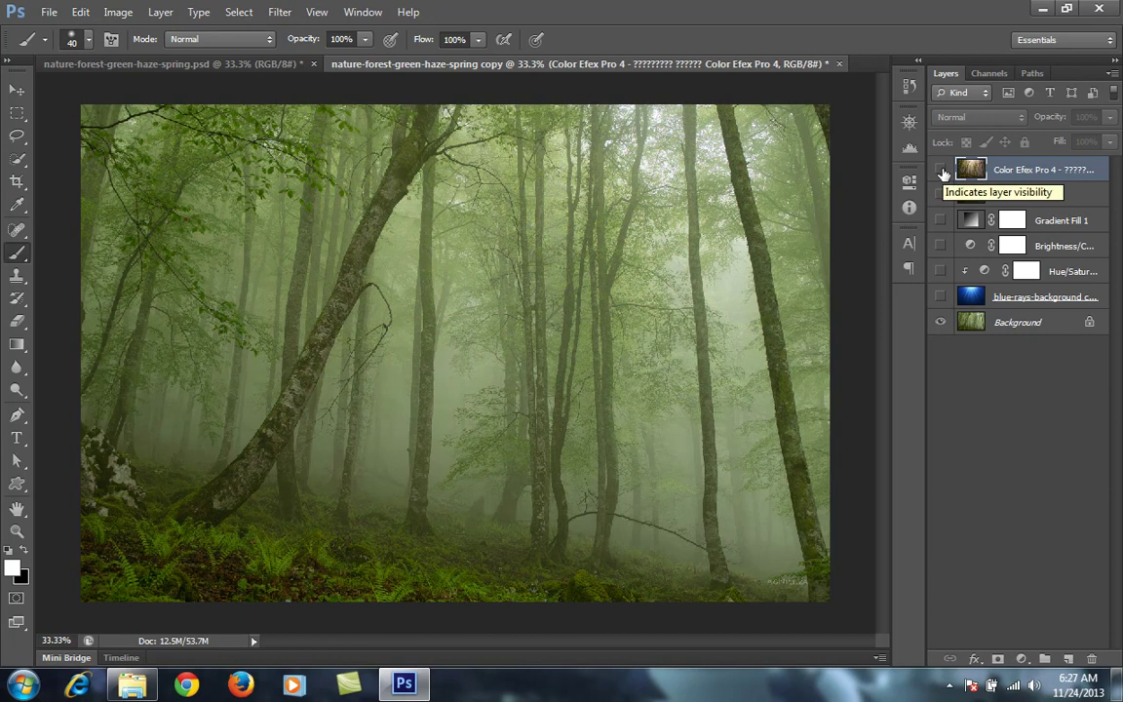
left_click_drag(943, 297, 940, 180)
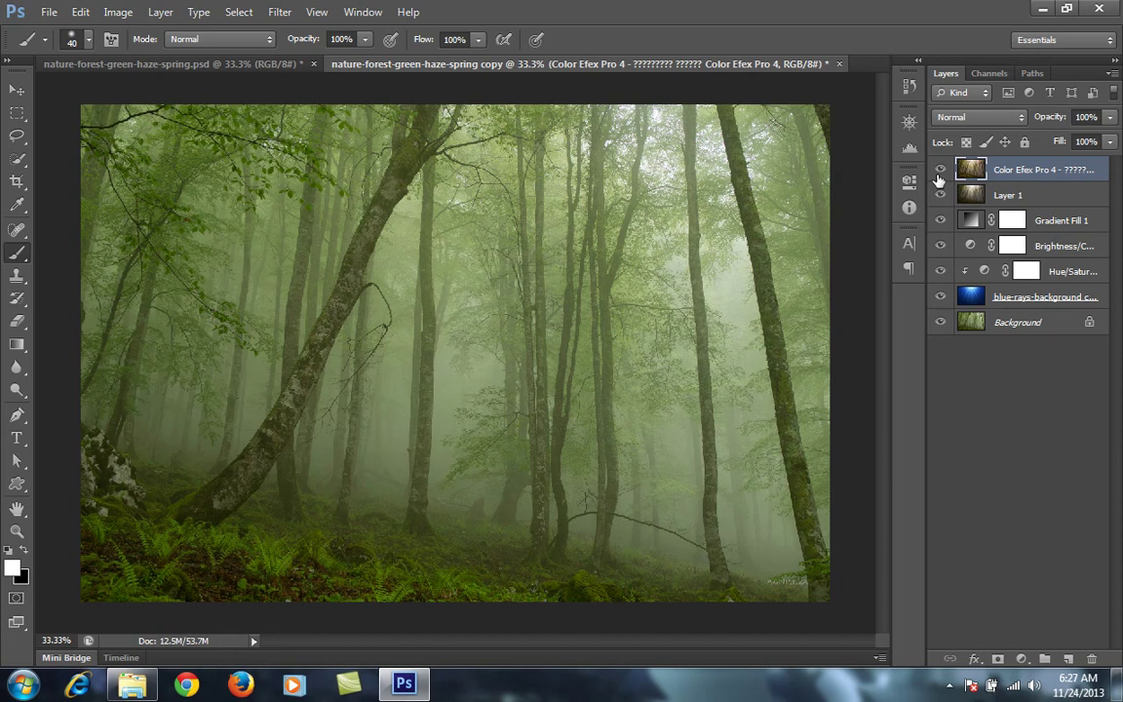